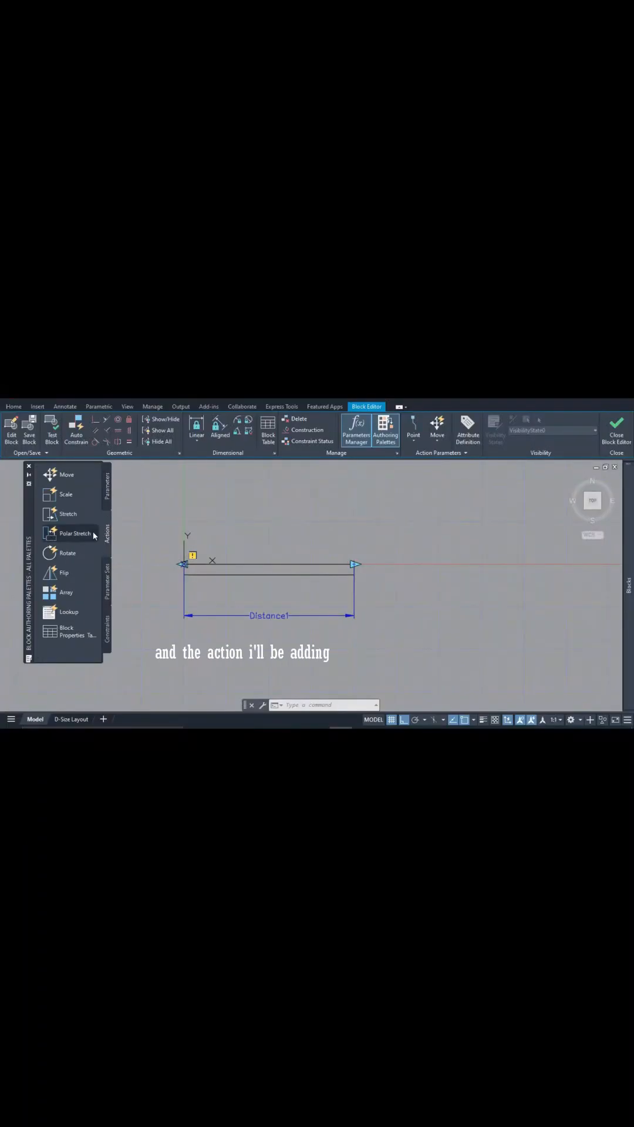
# Step: Add a Stretch action tied to the Distance1 linear parameter
pyautogui.click(54, 519)
pyautogui.scroll(4, 186, 583)
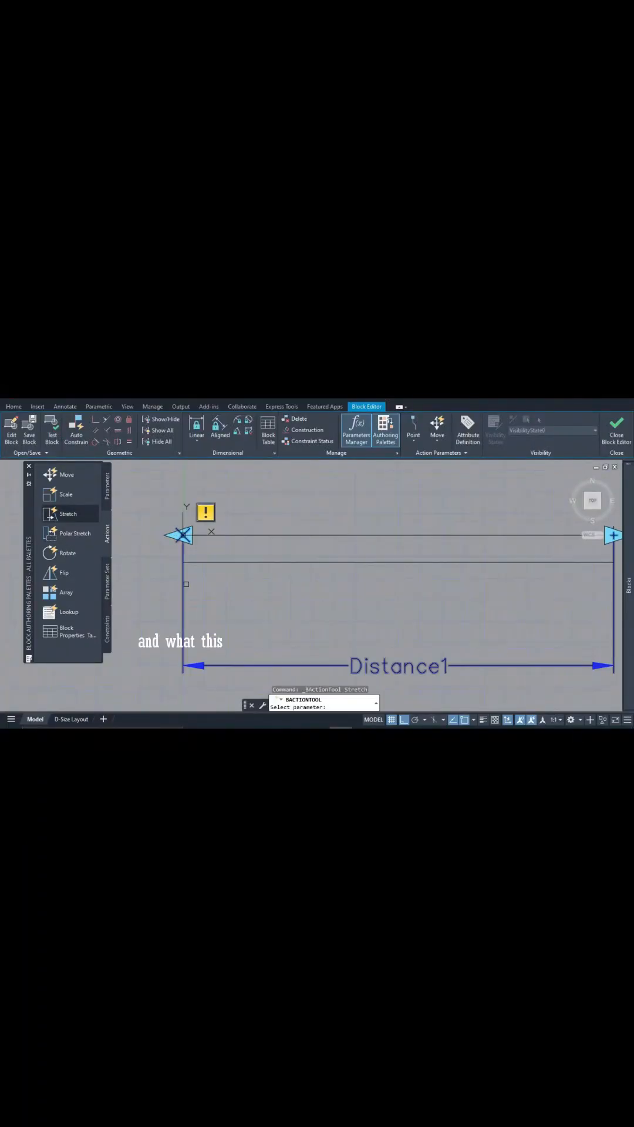
pyautogui.scroll(-2, 186, 584)
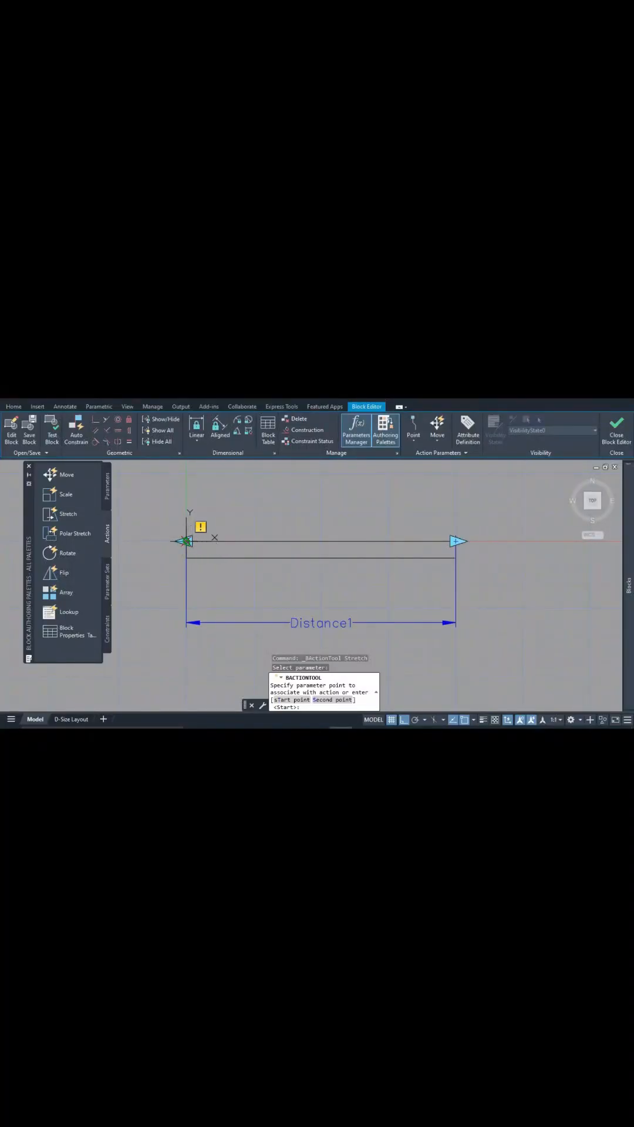
# Step: Associate the stretch with Distance1's left point and frame the window's left end
pyautogui.click(185, 541)
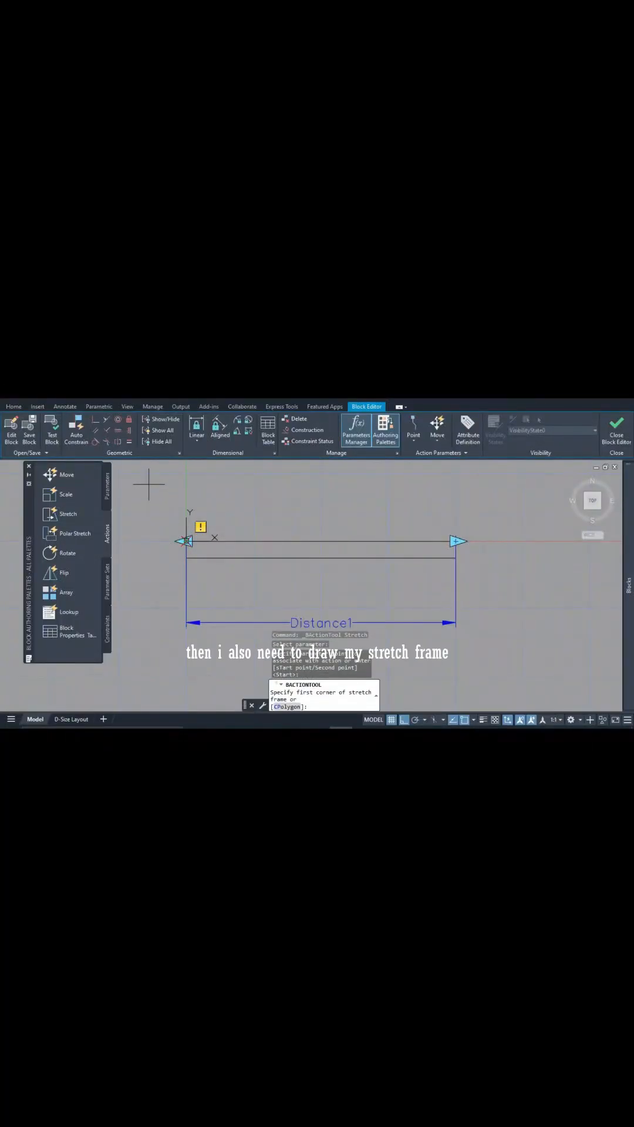
pyautogui.click(142, 490)
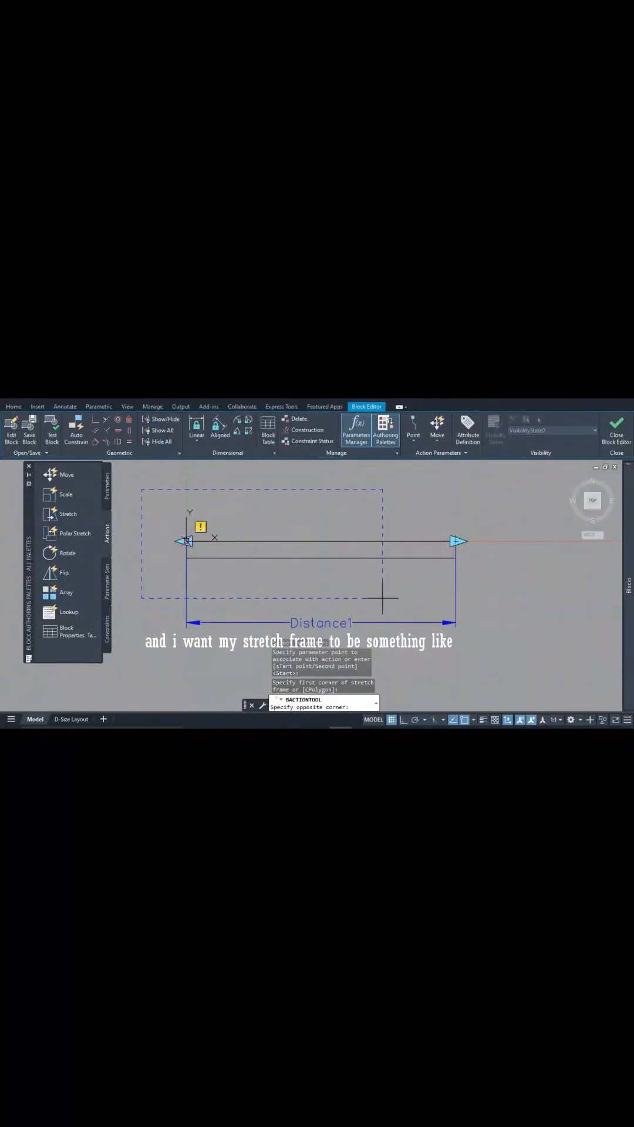
pyautogui.click(376, 598)
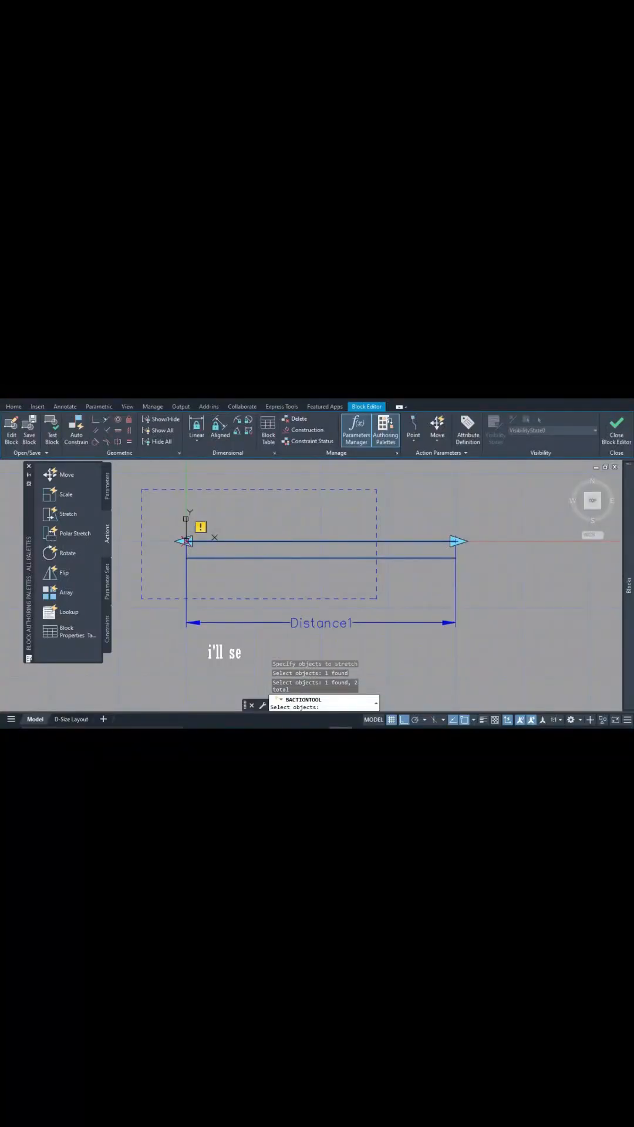
# Step: Window-select the window's left-end lines as the objects to stretch
pyautogui.click(181, 530)
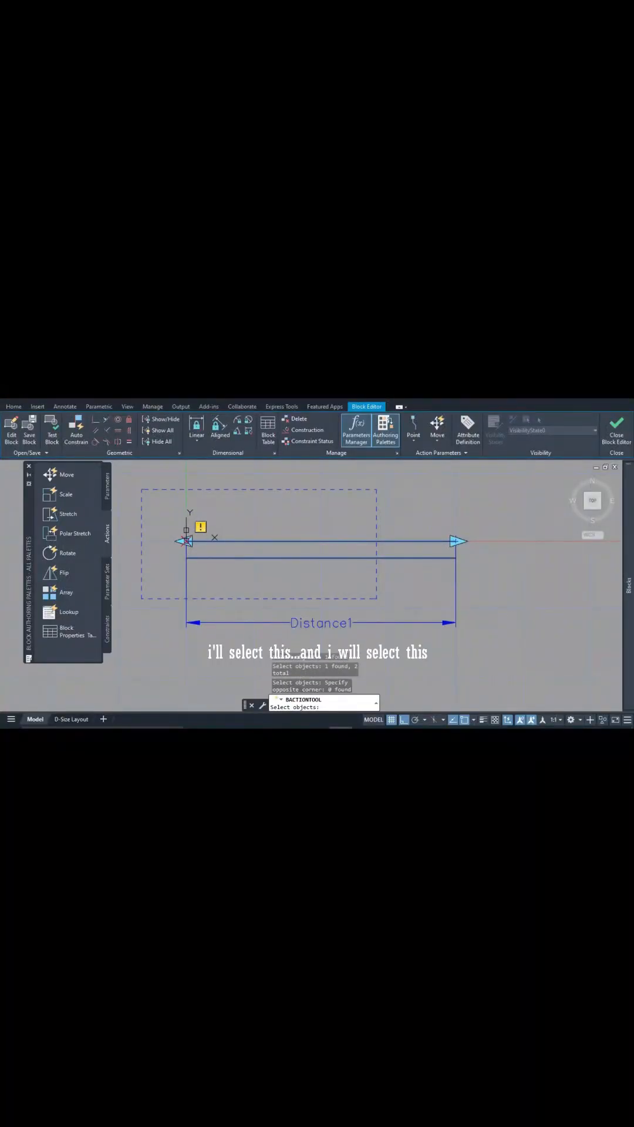
pyautogui.click(188, 533)
pyautogui.scroll(3, 184, 538)
pyautogui.click(184, 536)
pyautogui.click(182, 547)
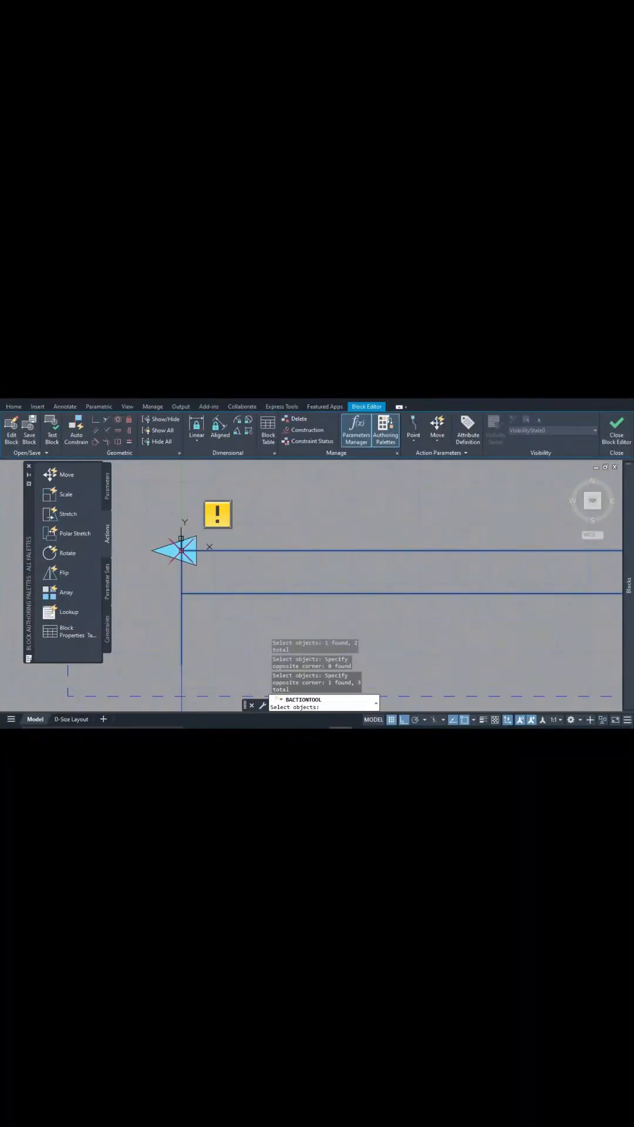
pyautogui.scroll(-3, 167, 535)
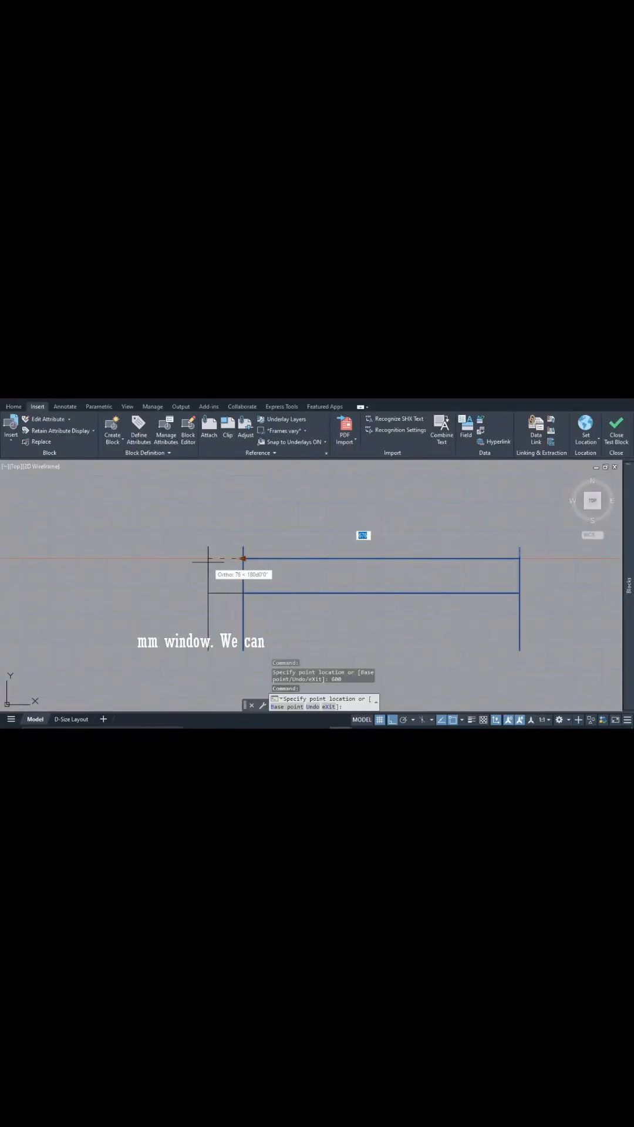
pyautogui.write('1800')
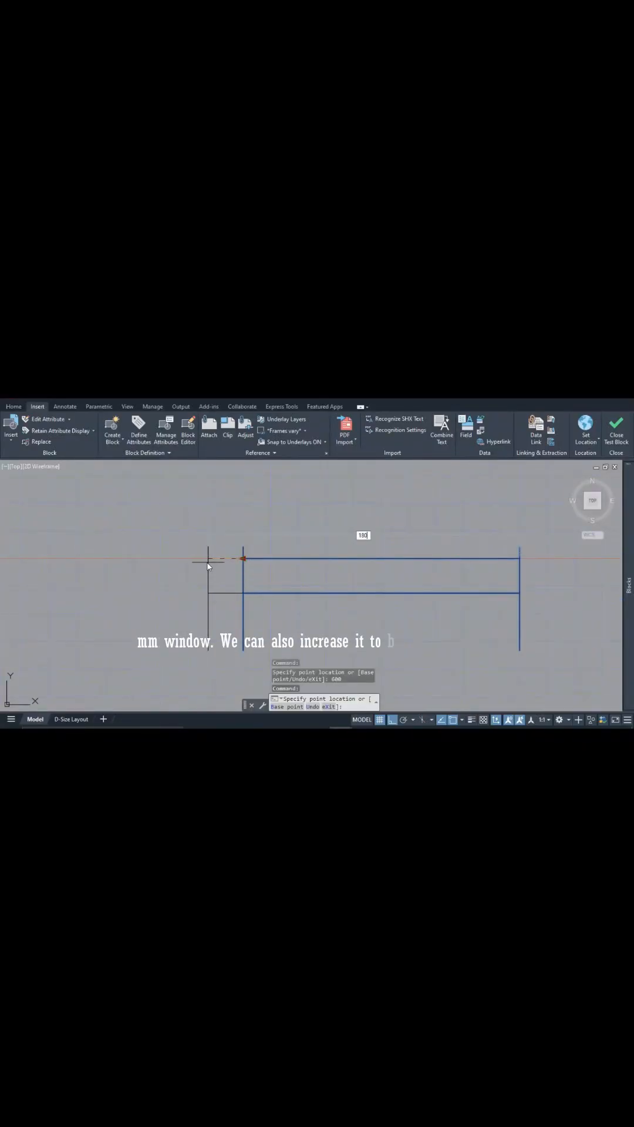